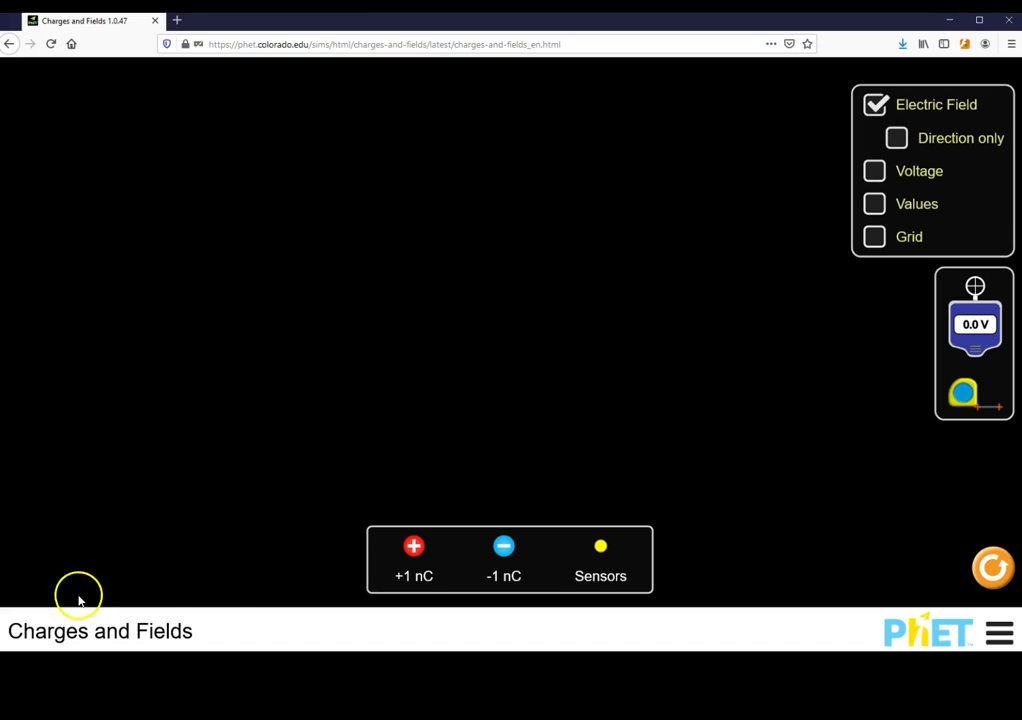
# - Place a +1 nC charge left of centre and toggle the electric field arrows off and back on
pyautogui.moveTo(414, 549); pyautogui.dragTo(171, 301)
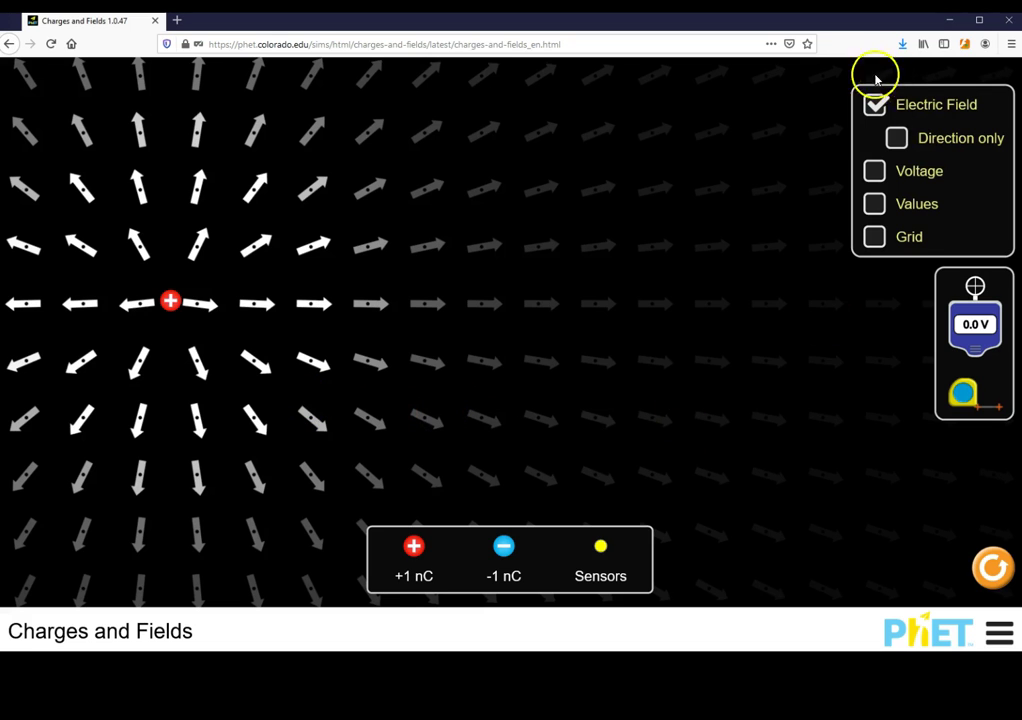
pyautogui.click(877, 106)
pyautogui.click(878, 107)
pyautogui.click(878, 107)
pyautogui.click(878, 107)
# - Try Direction only on and off, leaving the field arrows faded by strength
pyautogui.click(897, 140)
pyautogui.click(898, 140)
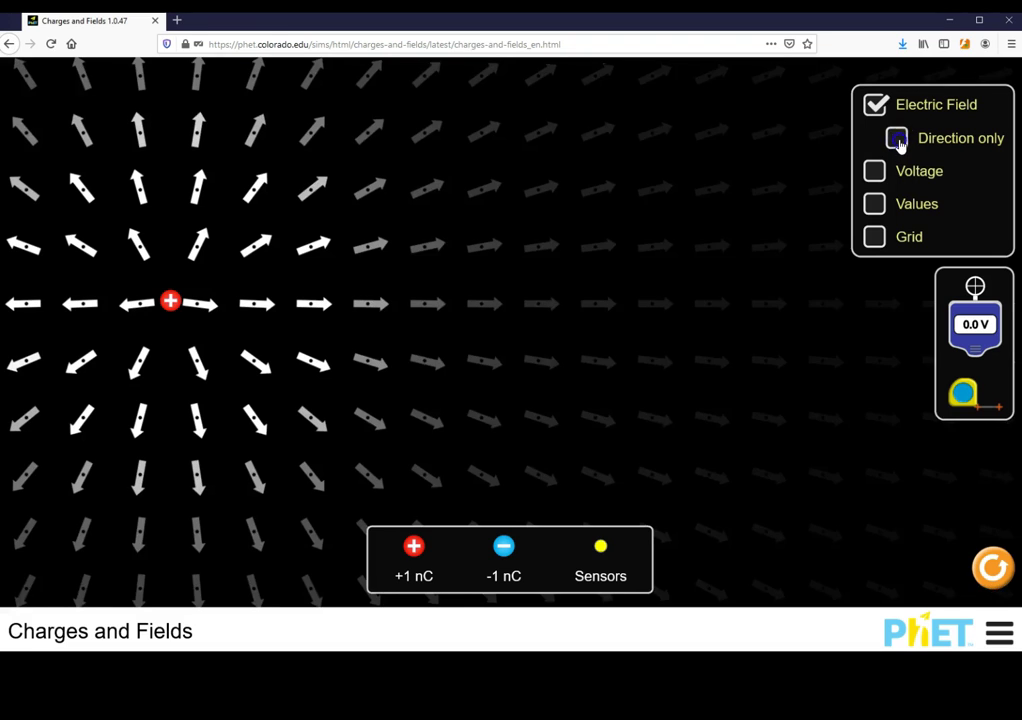
pyautogui.click(898, 141)
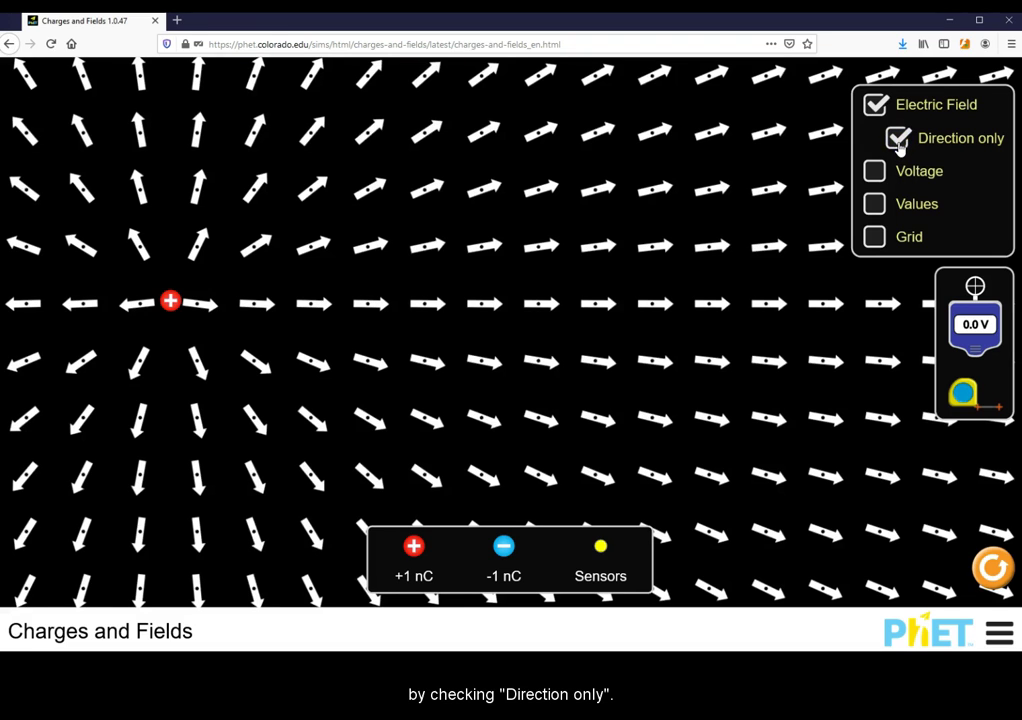
pyautogui.click(898, 141)
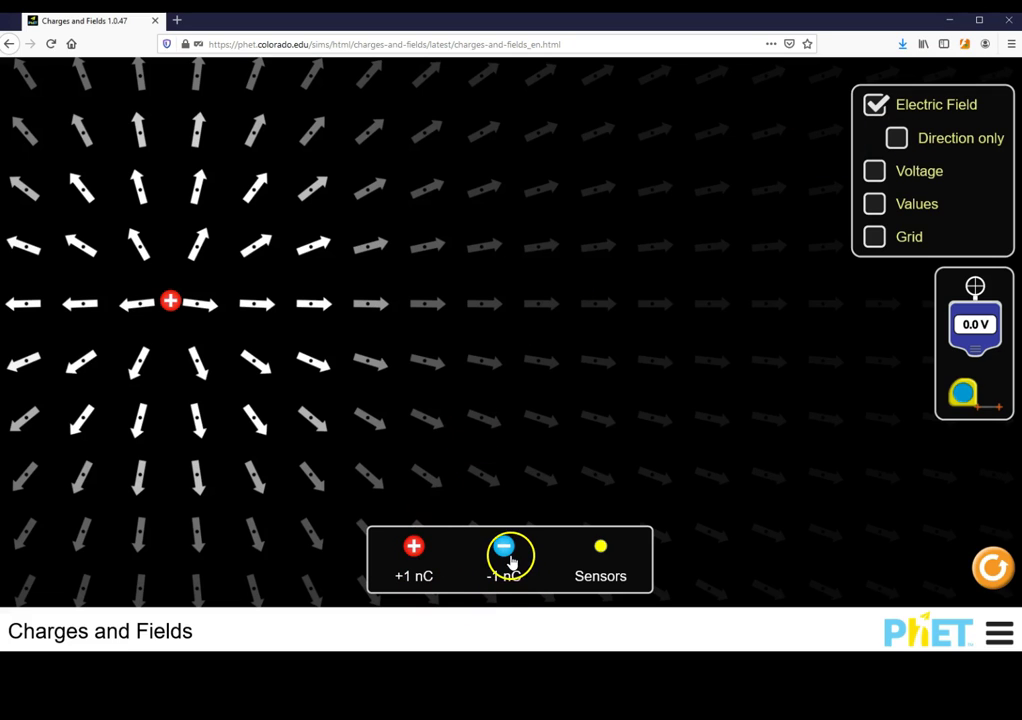
# - Drop two −1 nC charges onto the canvas, one below centre and one above
pyautogui.moveTo(511, 563); pyautogui.dragTo(426, 431)
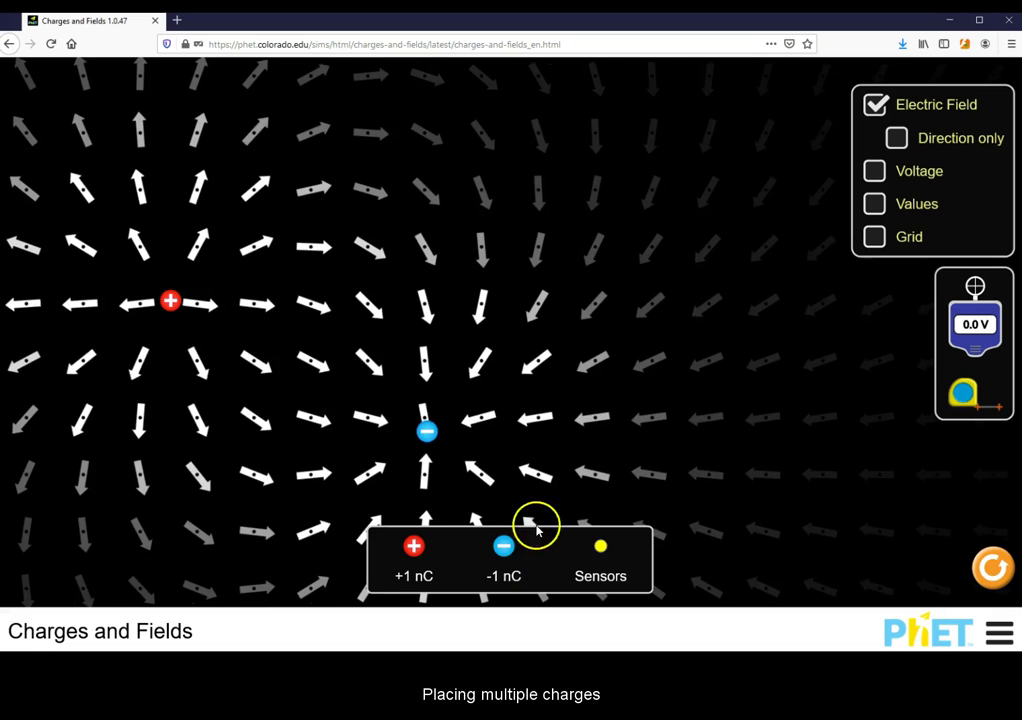
pyautogui.moveTo(513, 563); pyautogui.dragTo(530, 224)
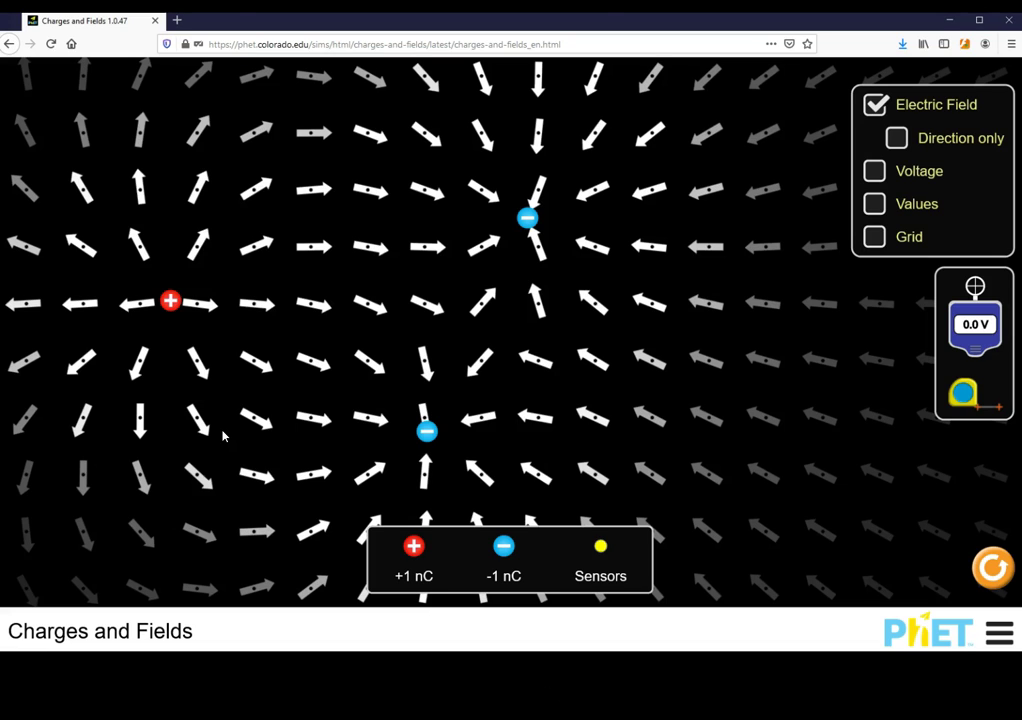
pyautogui.click(132, 447)
pyautogui.click(29, 579)
pyautogui.click(648, 405)
pyautogui.click(557, 396)
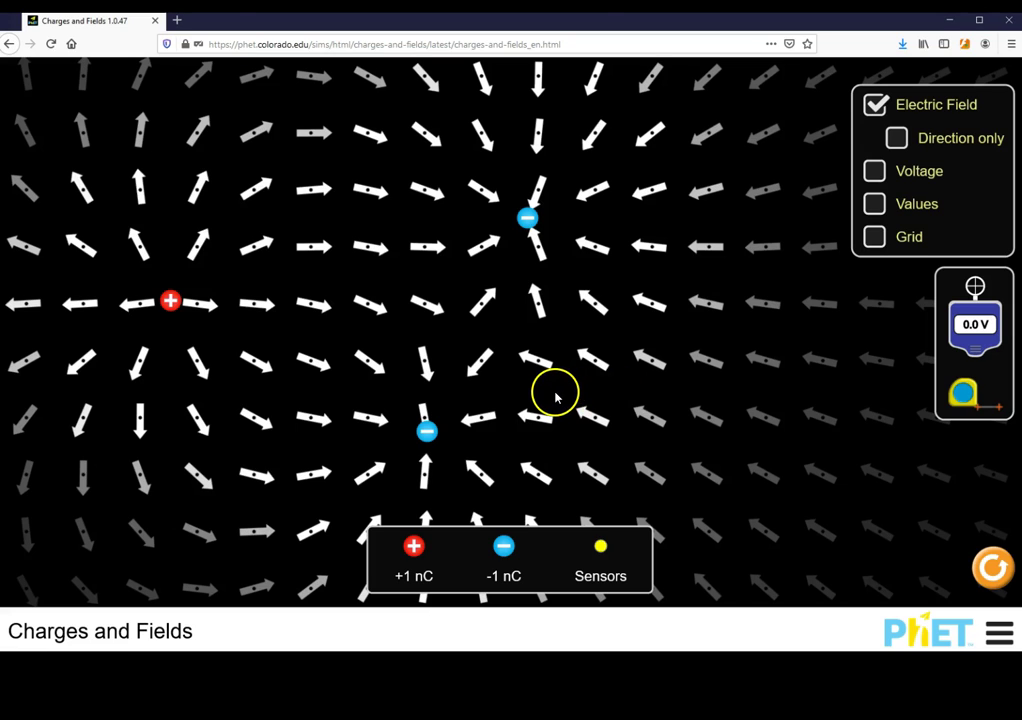
pyautogui.click(481, 391)
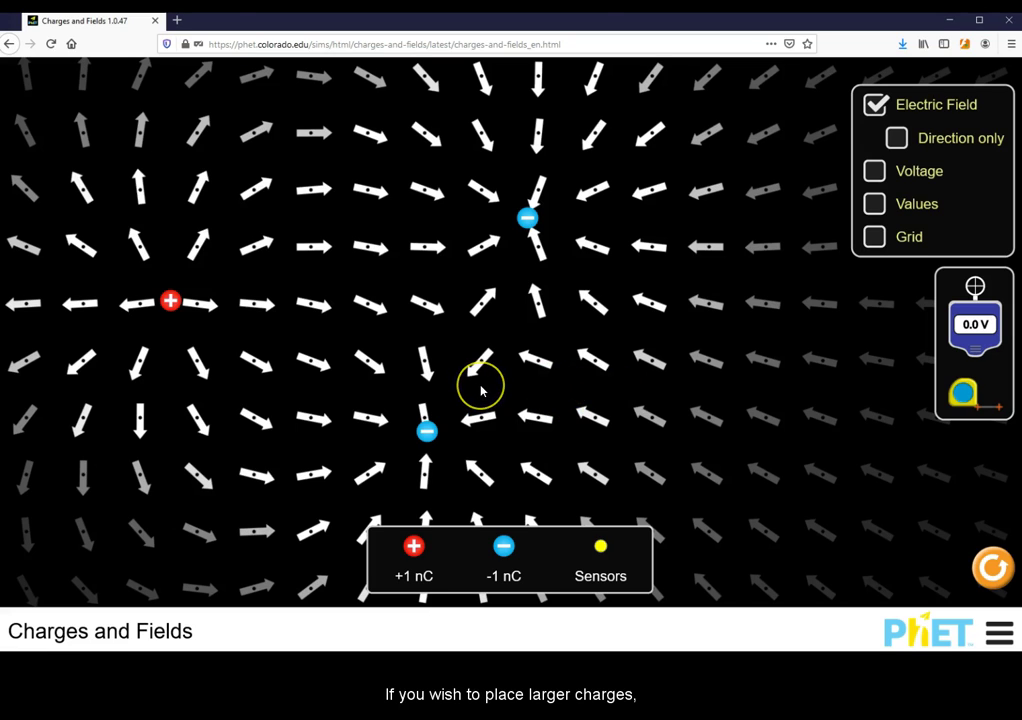
# - Move both −1 nC charges together into one stack near centre
pyautogui.click(456, 422)
pyautogui.click(434, 430)
pyautogui.moveTo(433, 430); pyautogui.dragTo(489, 316)
pyautogui.click(527, 221)
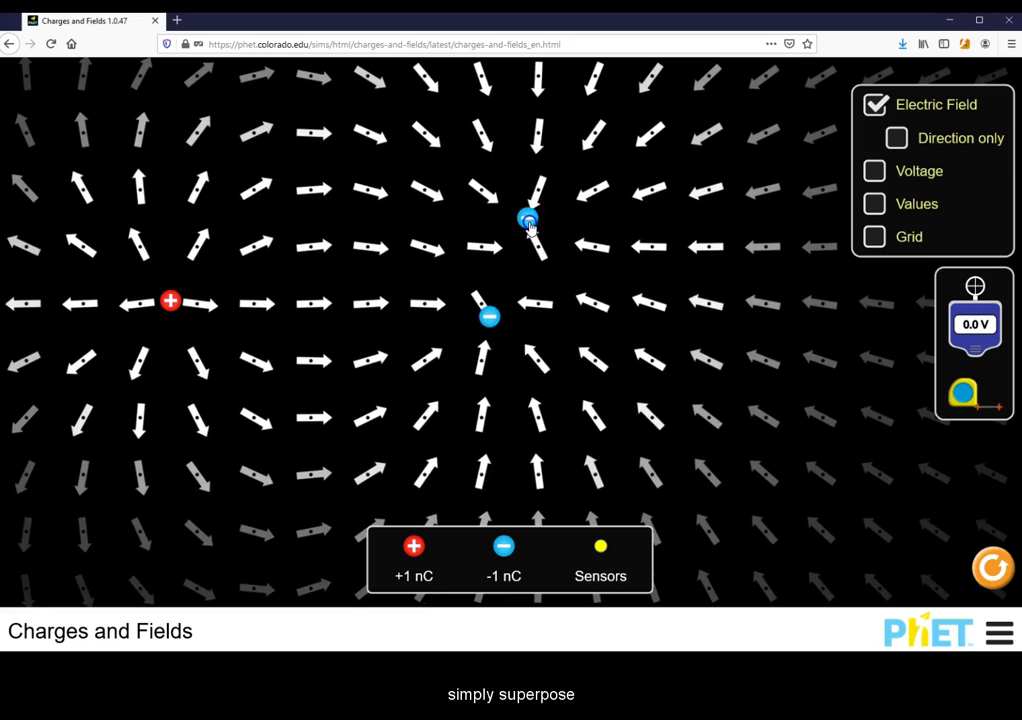
pyautogui.moveTo(527, 221); pyautogui.dragTo(488, 318)
# - Add three more −1 nC charges onto the central negative stack
pyautogui.click(470, 530)
pyautogui.click(503, 550)
pyautogui.moveTo(503, 555); pyautogui.dragTo(488, 320)
pyautogui.click(503, 552)
pyautogui.moveTo(503, 552); pyautogui.dragTo(488, 319)
pyautogui.click(479, 506)
pyautogui.click(503, 552)
pyautogui.moveTo(503, 552); pyautogui.dragTo(490, 322)
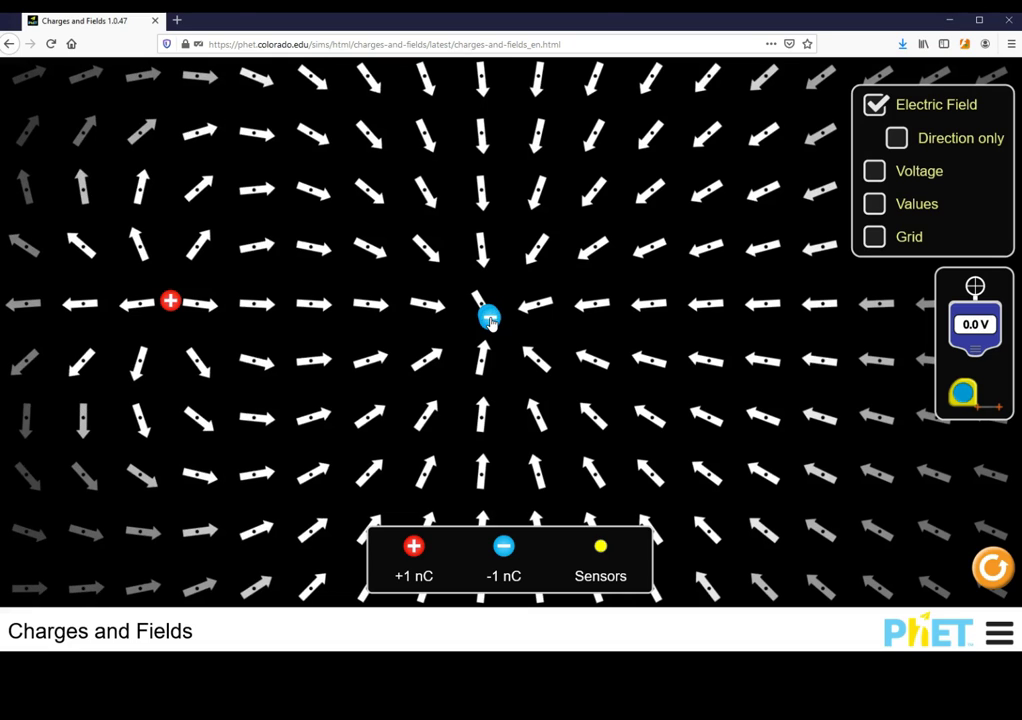
# - Stack three additional +1 nC charges onto the positive charge
pyautogui.moveTo(414, 558); pyautogui.dragTo(172, 310)
pyautogui.moveTo(416, 552); pyautogui.dragTo(172, 307)
pyautogui.moveTo(417, 550); pyautogui.dragTo(172, 303)
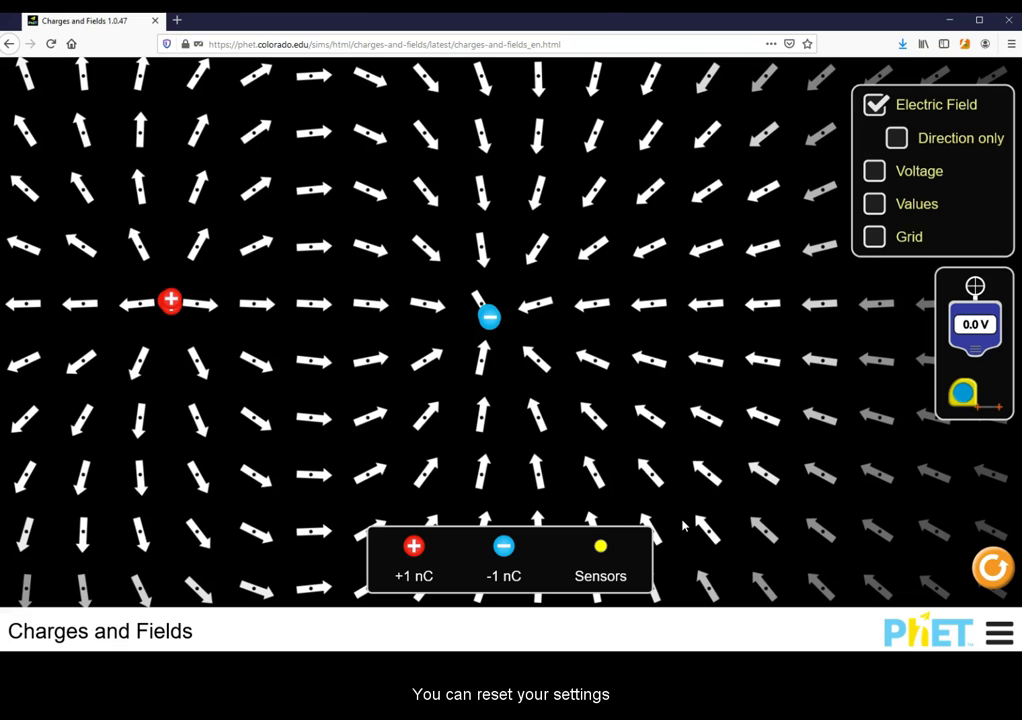
# - Reset All, then place a +1 nC charge left of centre and a −1 nC right of centre
pyautogui.click(995, 568)
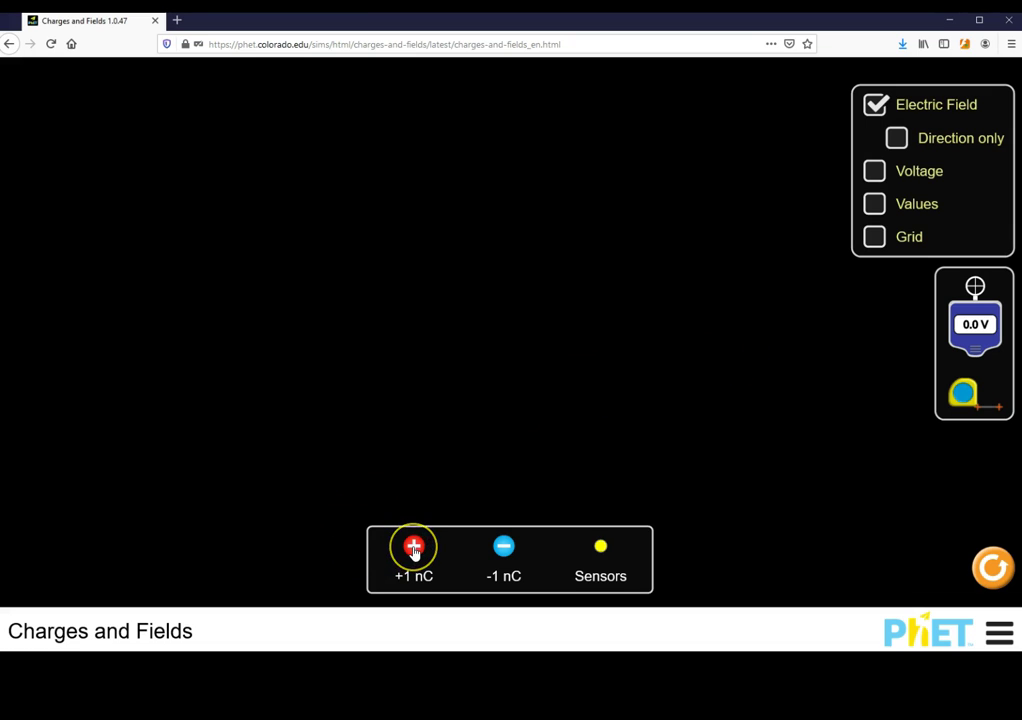
pyautogui.moveTo(414, 551); pyautogui.dragTo(246, 297)
pyautogui.moveTo(504, 550); pyautogui.dragTo(590, 314)
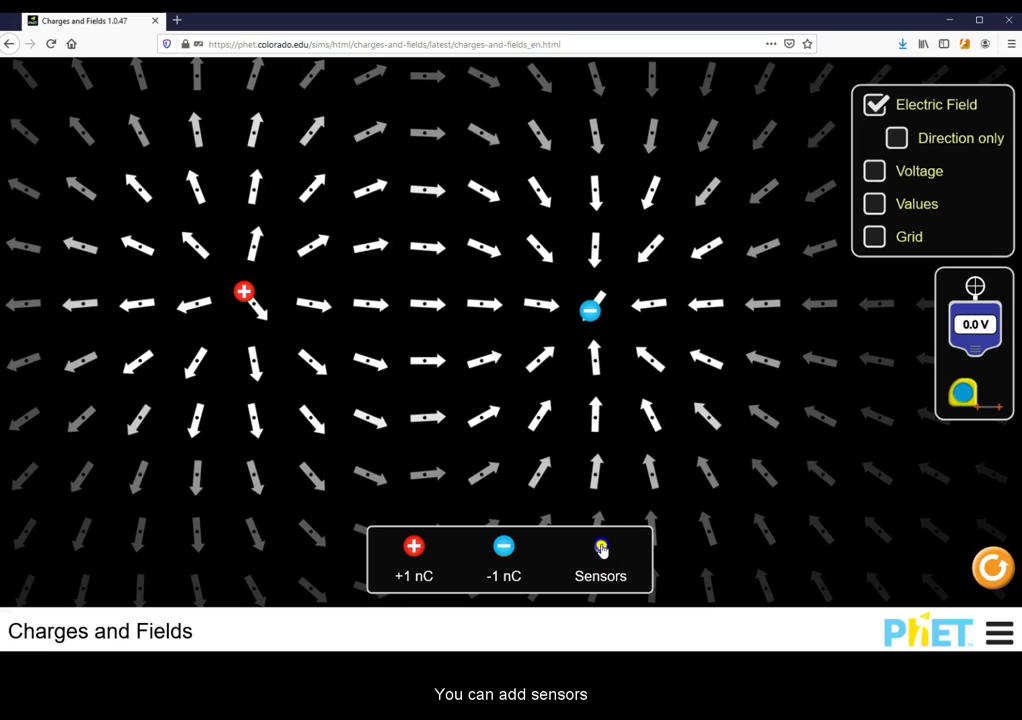
# - Drop a yellow electric field sensor near the +1 nC charge
pyautogui.moveTo(600, 547); pyautogui.dragTo(327, 241)
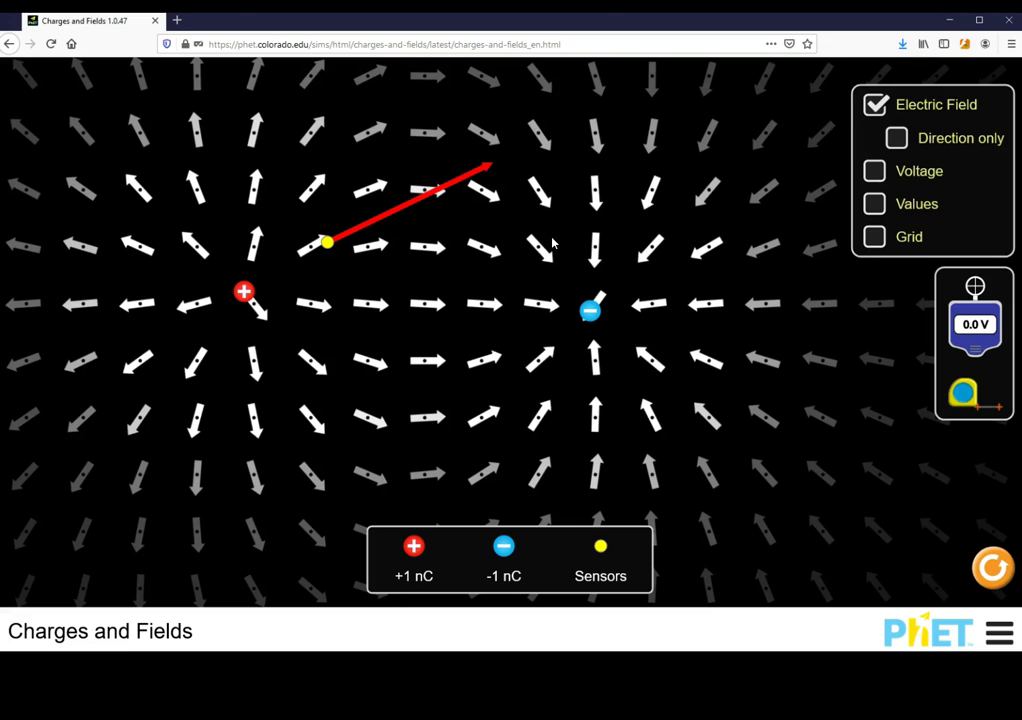
# - Turn on sensor Values and park the sensor right of the −1 nC charge, reading −175.2° and 6.67 V/m
pyautogui.click(877, 212)
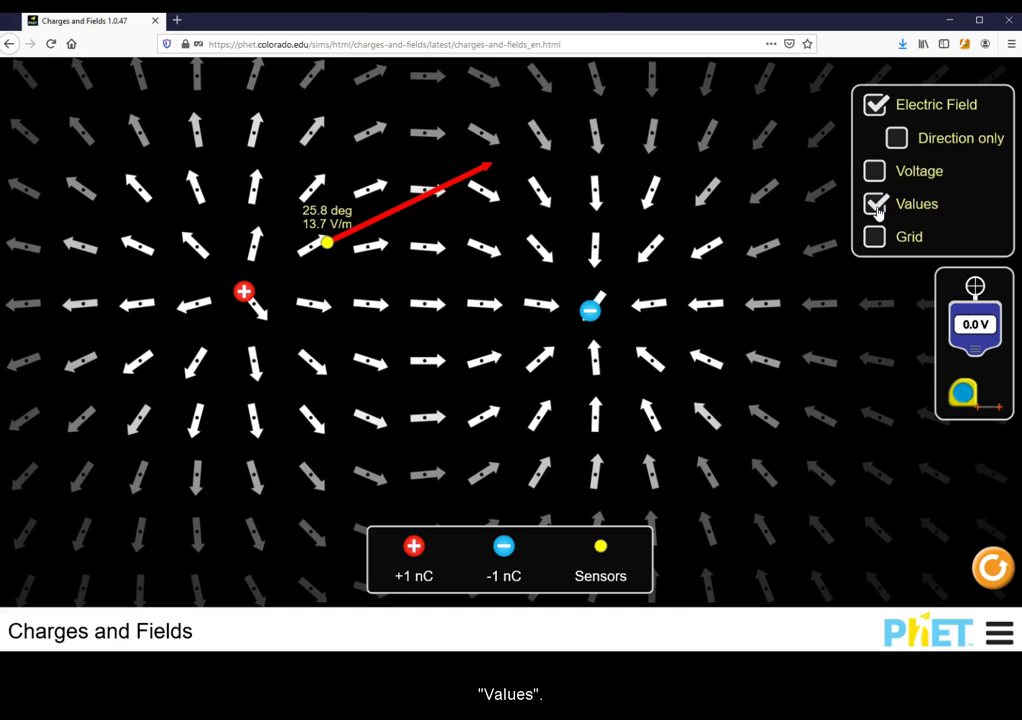
pyautogui.moveTo(327, 242); pyautogui.dragTo(339, 433)
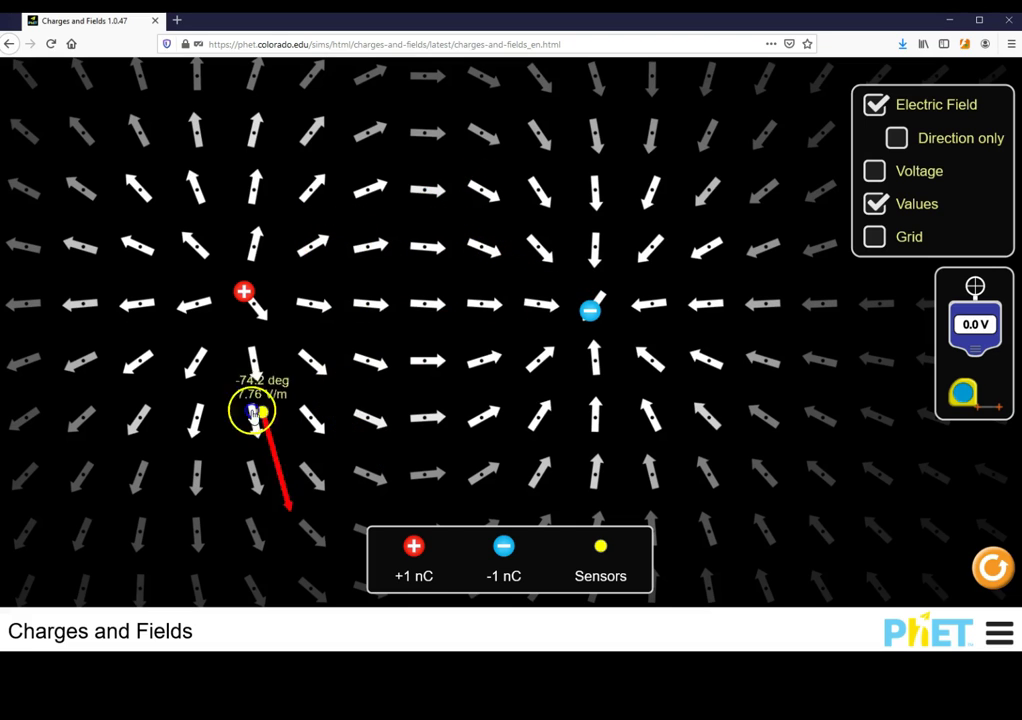
pyautogui.moveTo(255, 413); pyautogui.dragTo(717, 301)
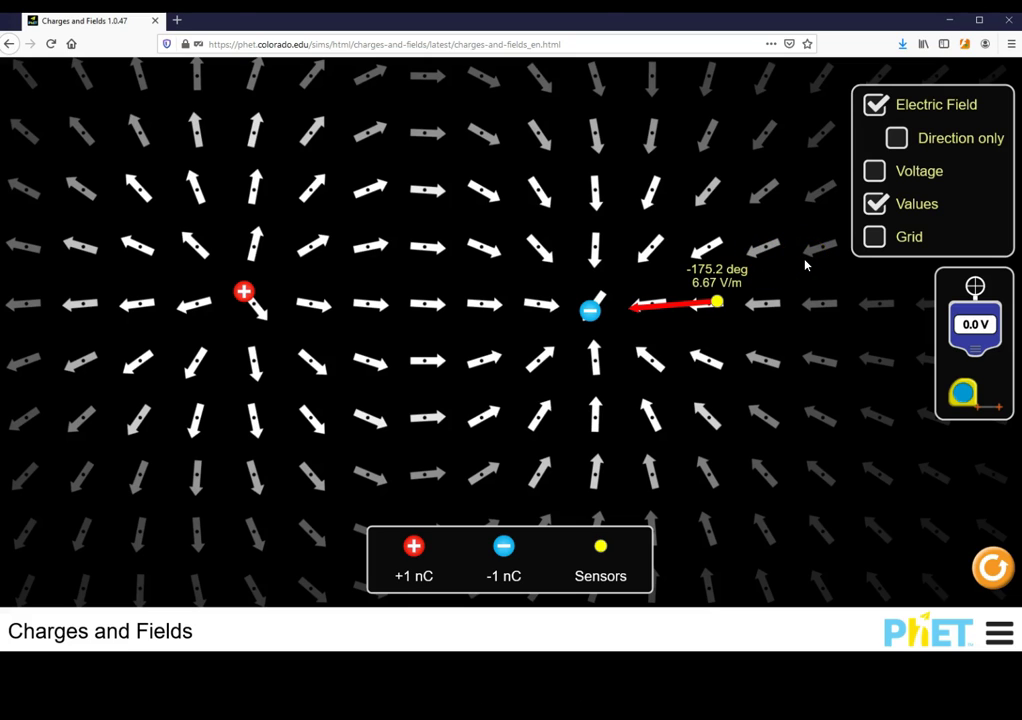
# - Show the grid, level both charges on one row, and measure their 251.1 cm separation
pyautogui.click(875, 238)
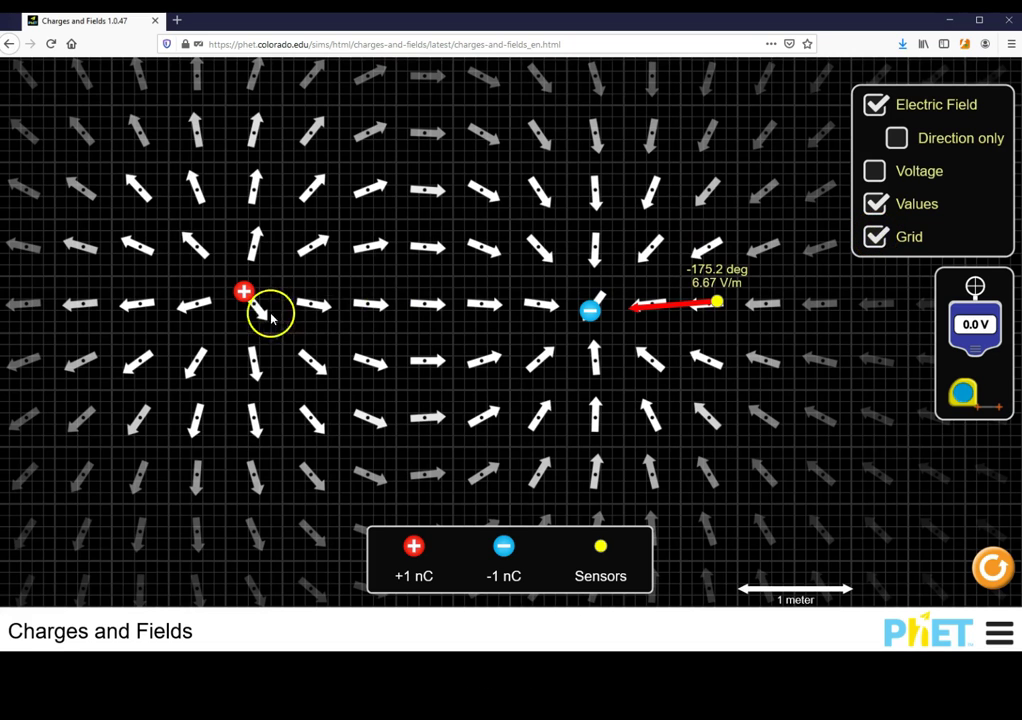
pyautogui.moveTo(249, 296); pyautogui.dragTo(285, 280)
pyautogui.moveTo(603, 326); pyautogui.dragTo(568, 282)
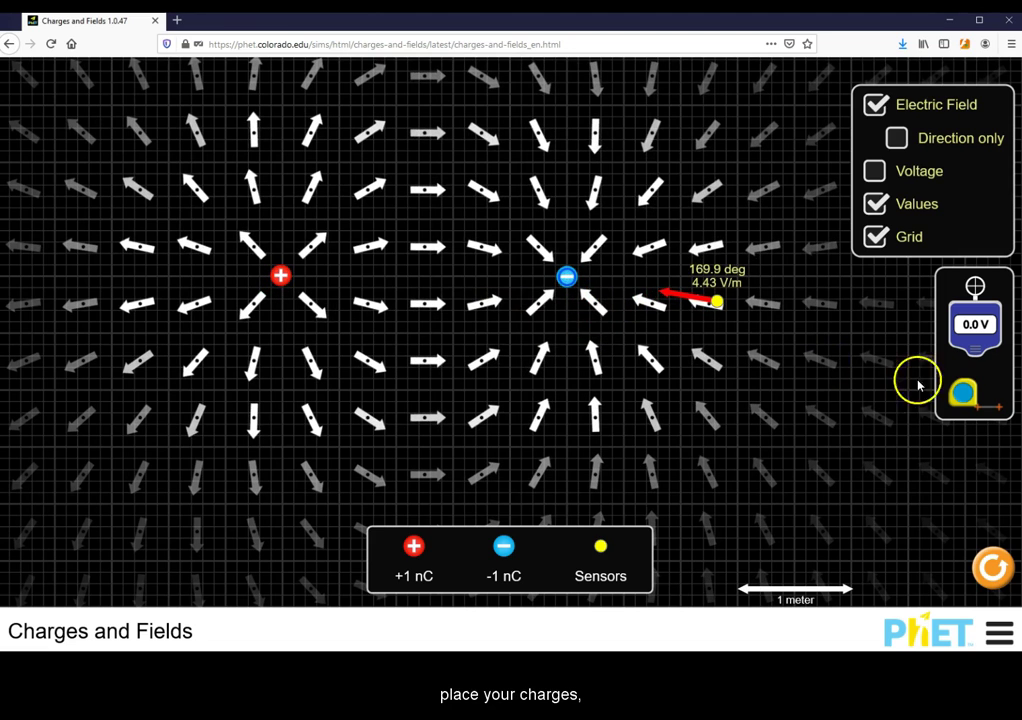
pyautogui.moveTo(962, 400); pyautogui.dragTo(570, 283)
pyautogui.click(306, 278)
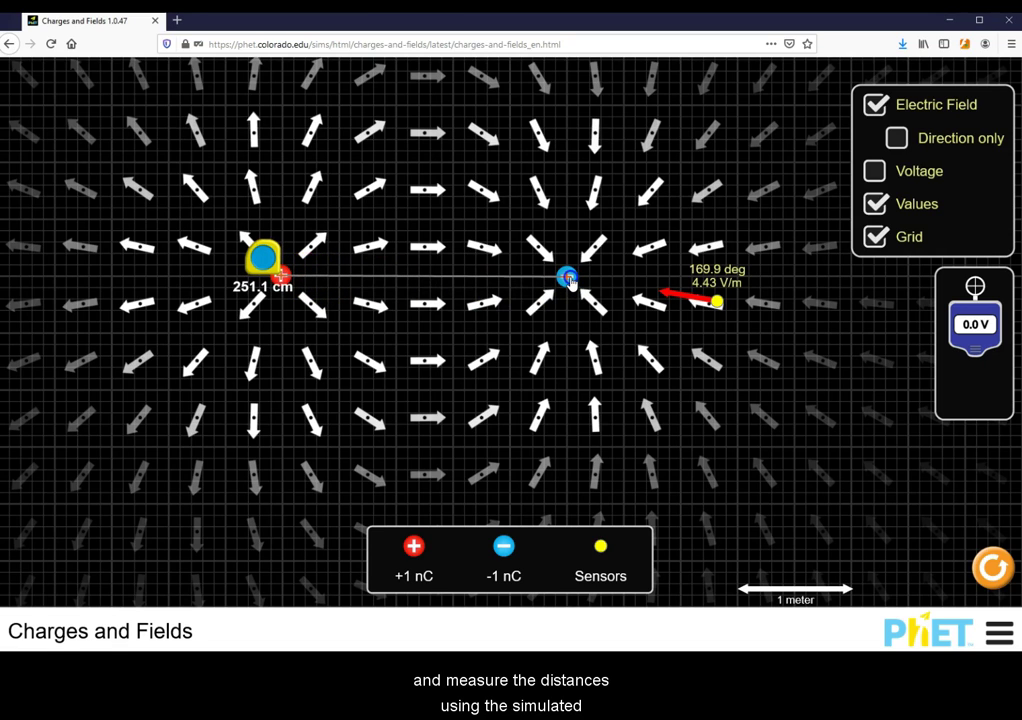
# - Move the field sensor to just above the negative charge
pyautogui.moveTo(717, 301); pyautogui.dragTo(318, 172)
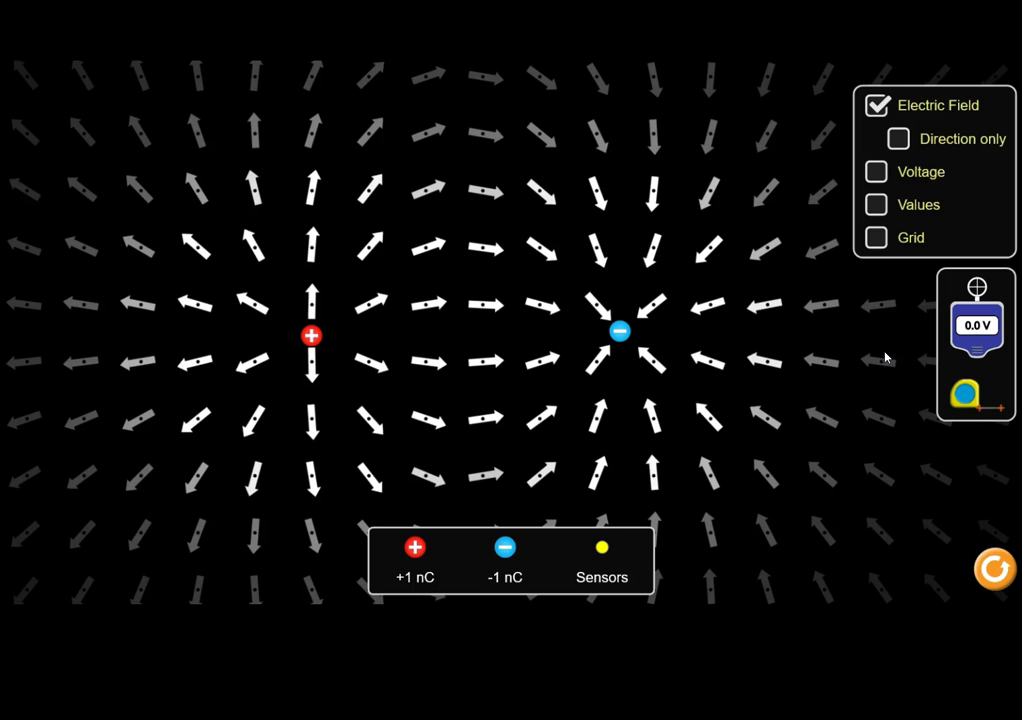
# - Turn on voltage shading, stack an extra −1 nC and +1 nC, and add a −1 nC above
pyautogui.click(877, 173)
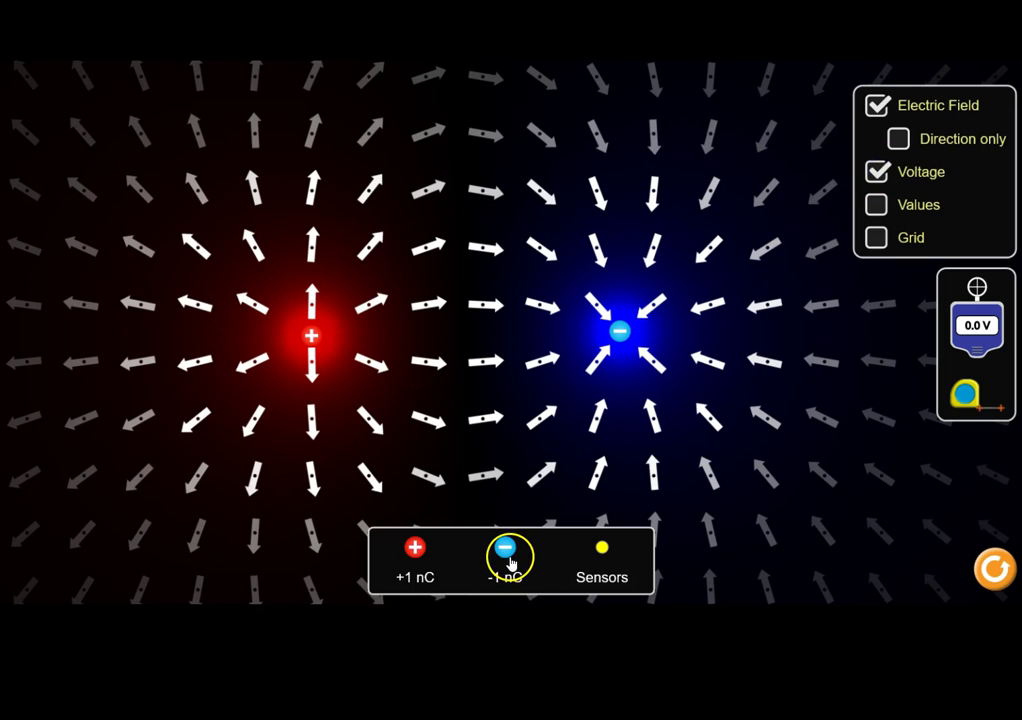
pyautogui.moveTo(506, 547); pyautogui.dragTo(619, 333)
pyautogui.moveTo(417, 548); pyautogui.dragTo(312, 343)
pyautogui.moveTo(505, 547); pyautogui.dragTo(466, 213)
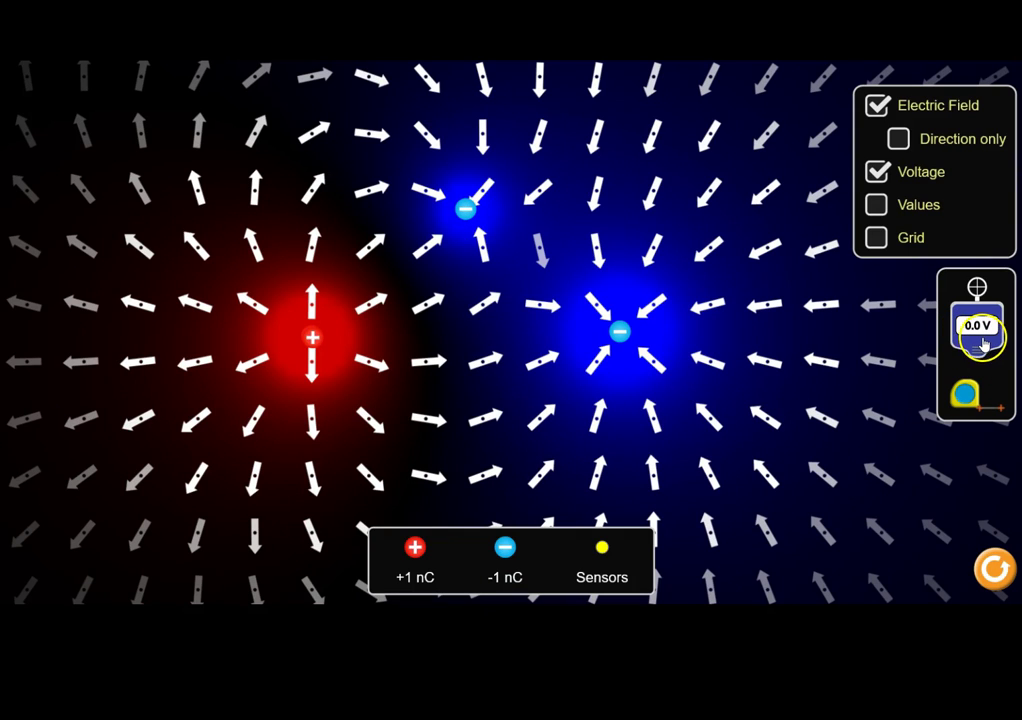
# - Place the equipotential meter between the charges, where it reads −21.77 V
pyautogui.moveTo(980, 340); pyautogui.dragTo(540, 258)
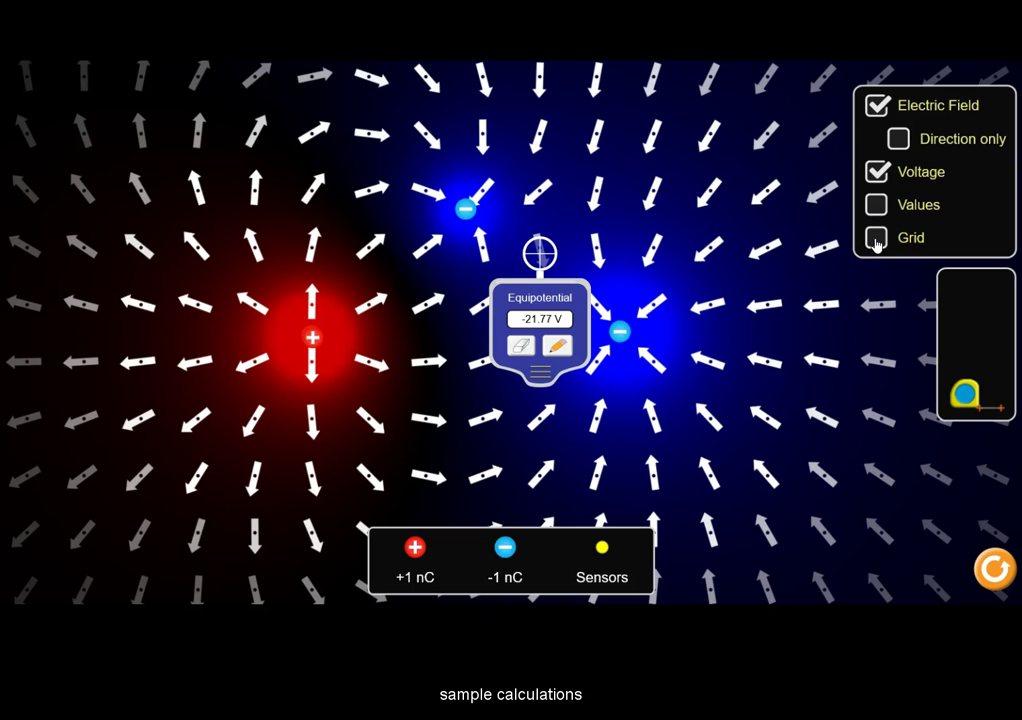
# - Turn on the measurement grid overlay behind the charges and equipotential tool
pyautogui.click(877, 238)
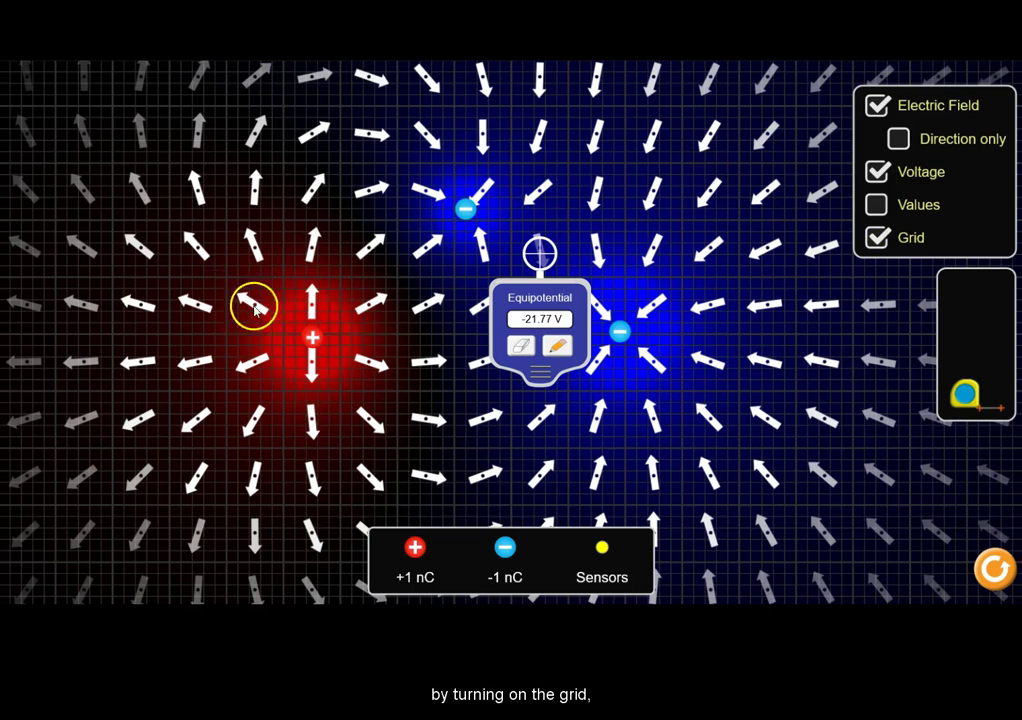